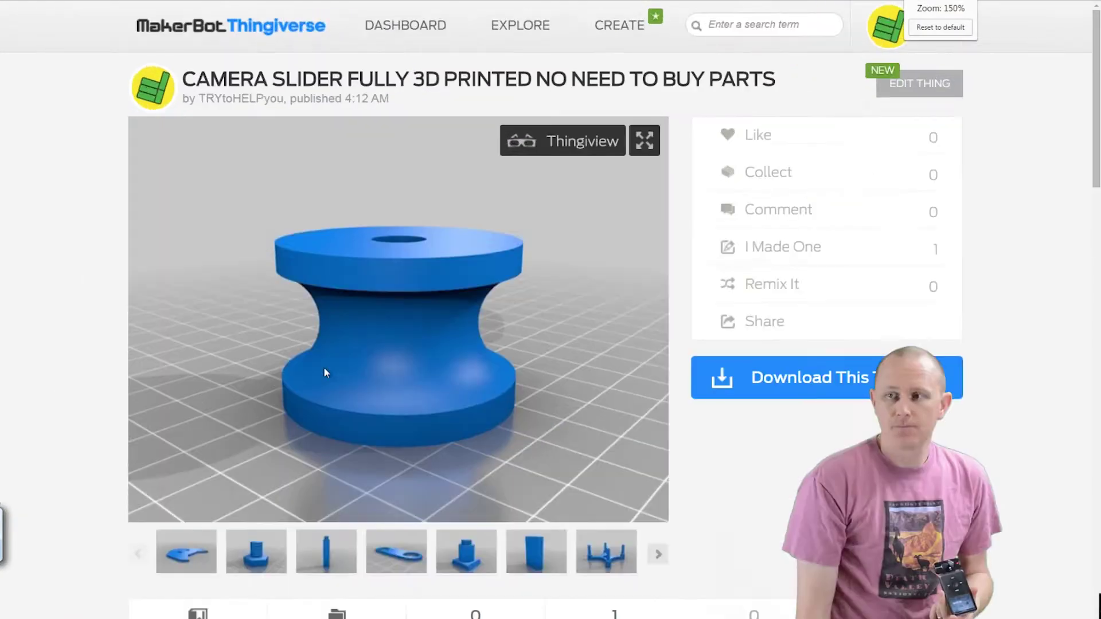
Preview the plate, hex bolt, rod, slotted plate, second bolt, tall block and four-post base parts.
ctrl+scroll(323, 373, down, 3)
click(240, 458)
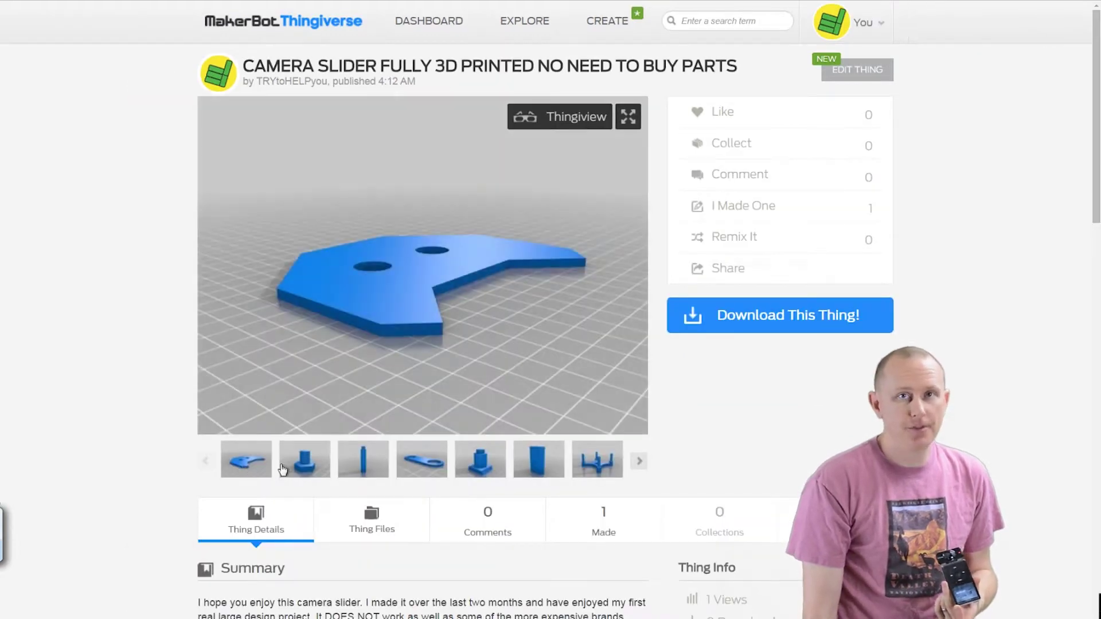
click(305, 468)
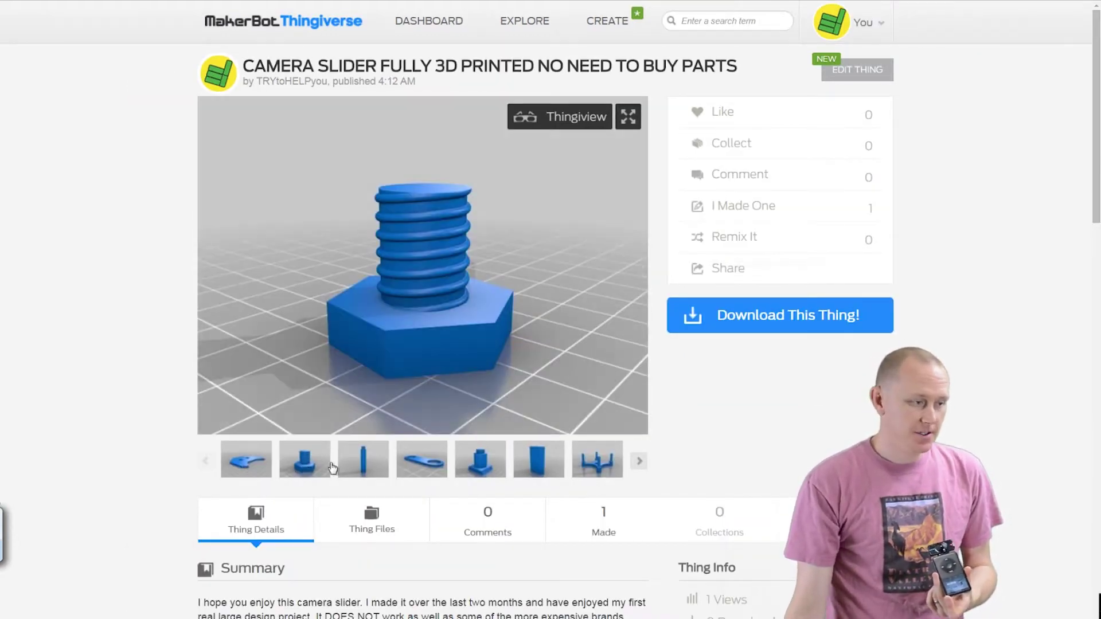
click(363, 462)
click(421, 462)
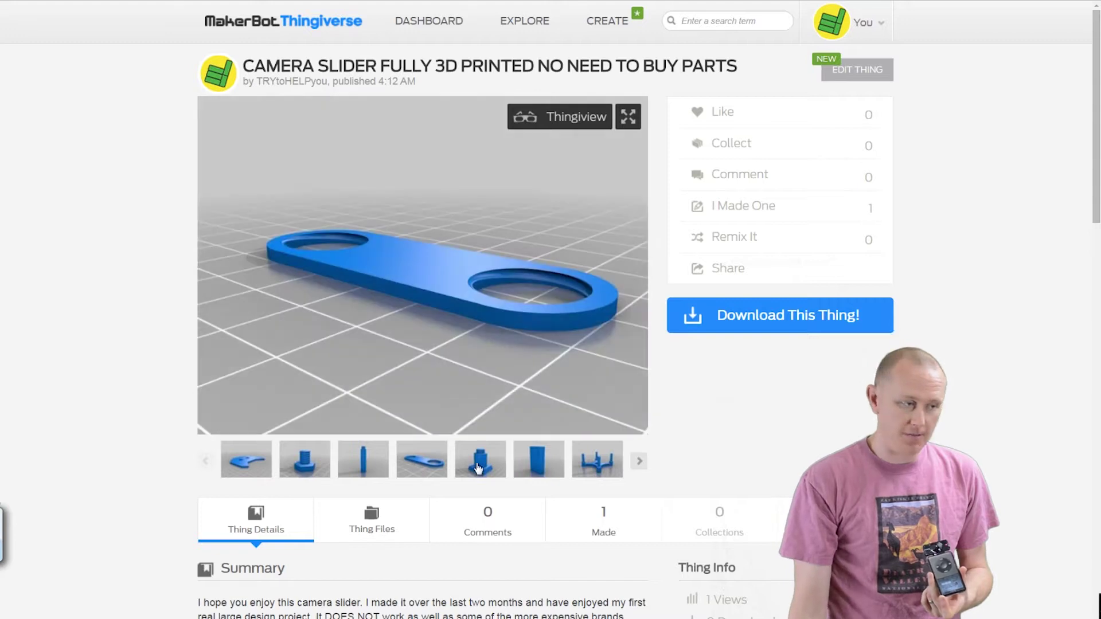
click(479, 467)
click(537, 464)
click(599, 467)
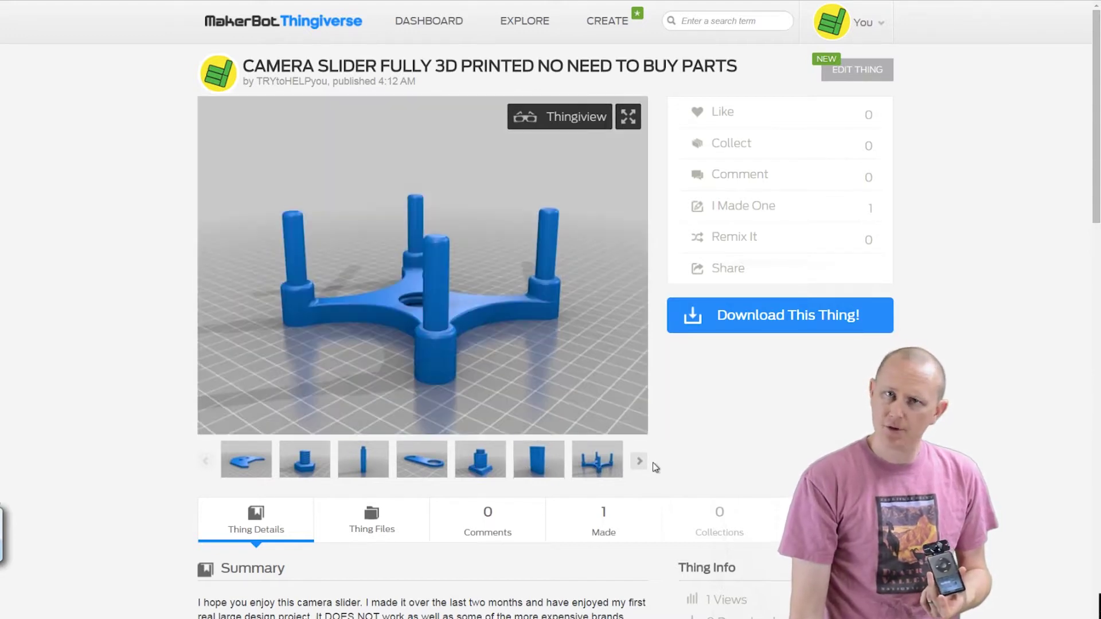
Preview the spool roller part, then scroll down to Print Settings and the Post-Printing photos.
click(640, 466)
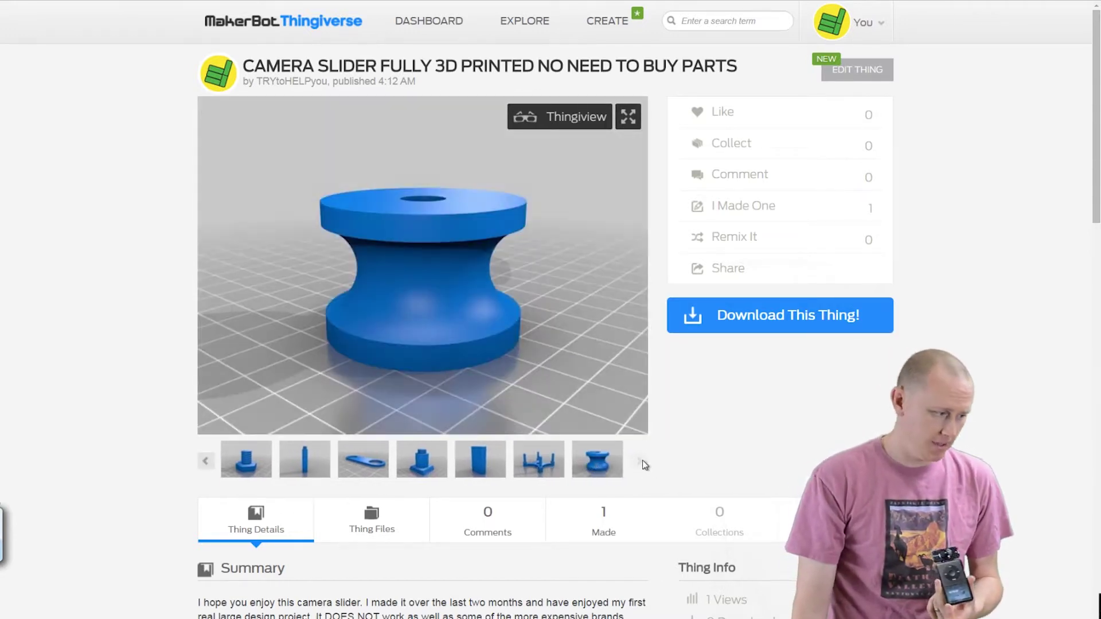
scroll(129, 364, down, 9)
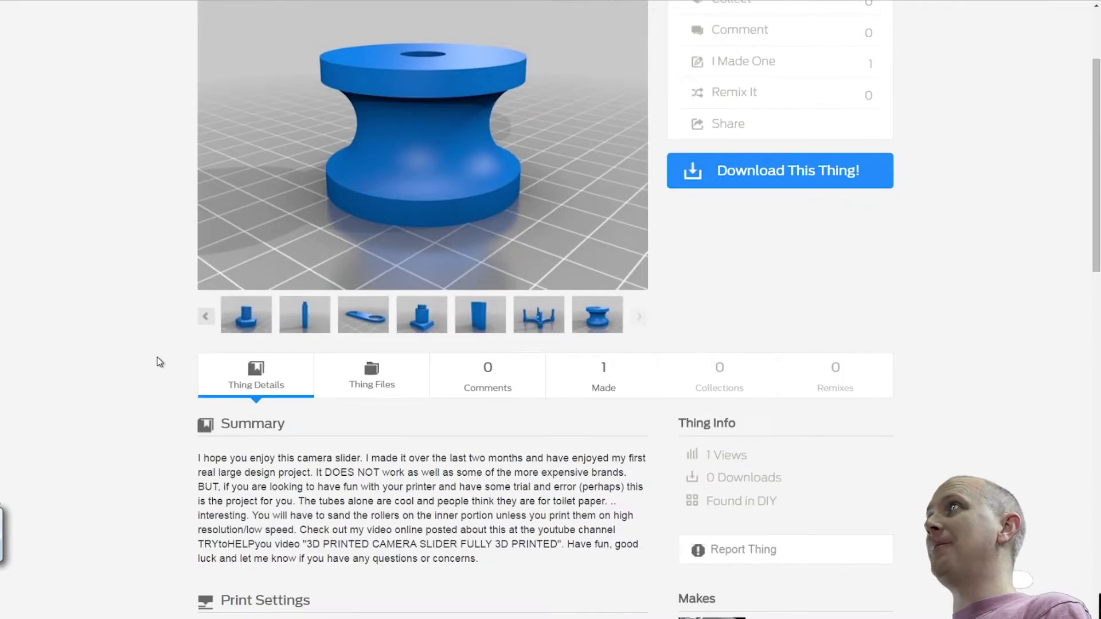
scroll(183, 365, down, 7)
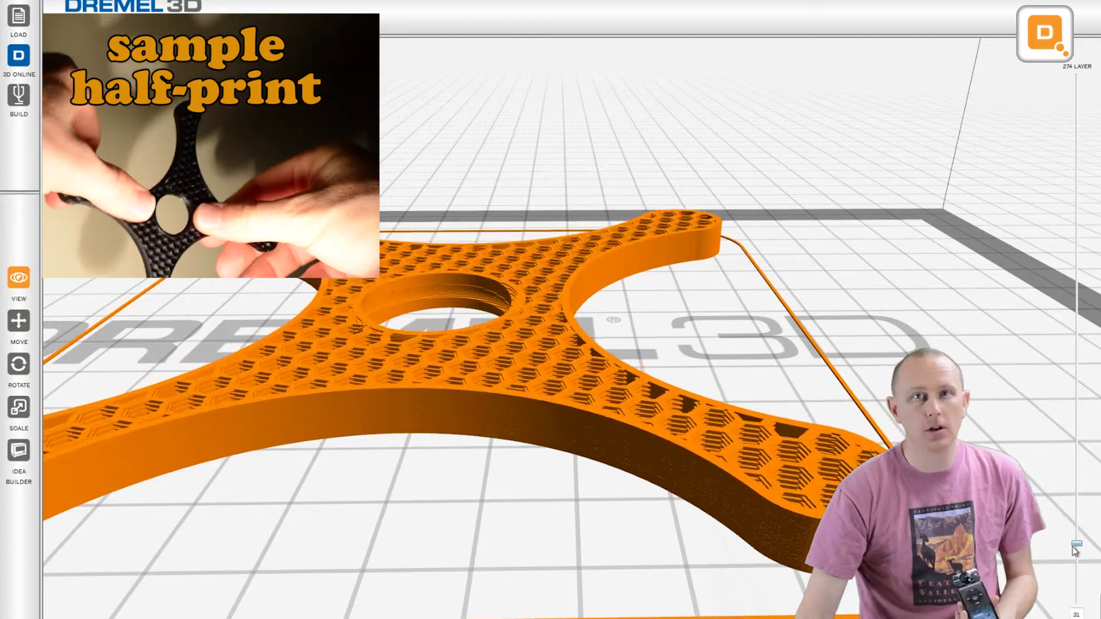
Drag the Dremel 3D layer slider to show a lower slice layer.
drag(1080, 591, 1084, 591)
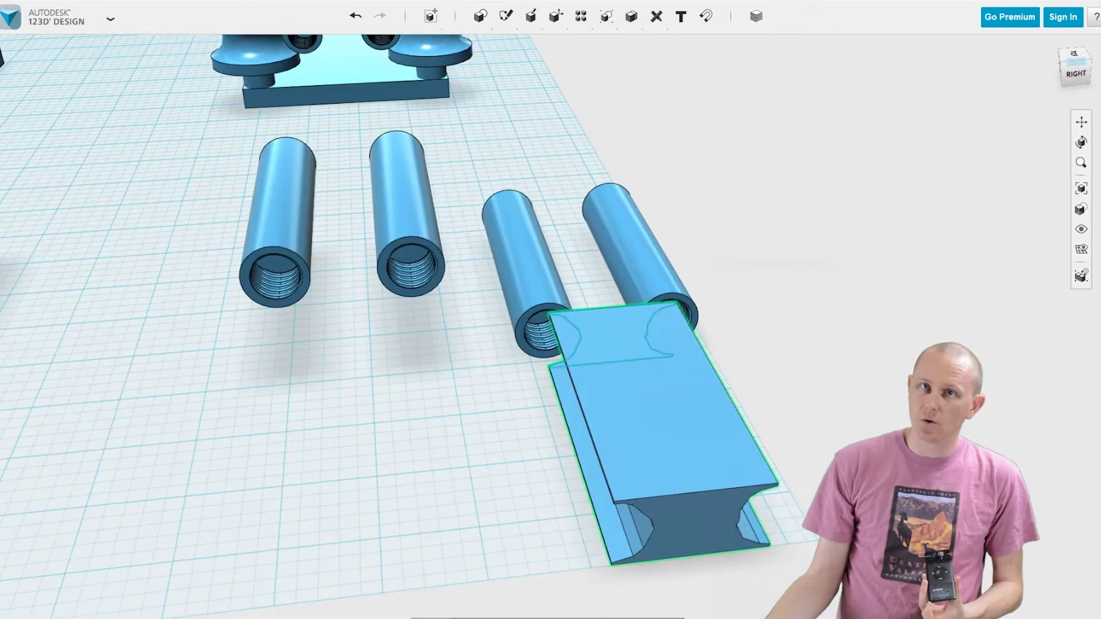
Move the grooved block -96.00 mm so it sits over the two threaded tube ends.
click(688, 436)
drag(658, 445, 573, 321)
scroll(561, 304, up, 3)
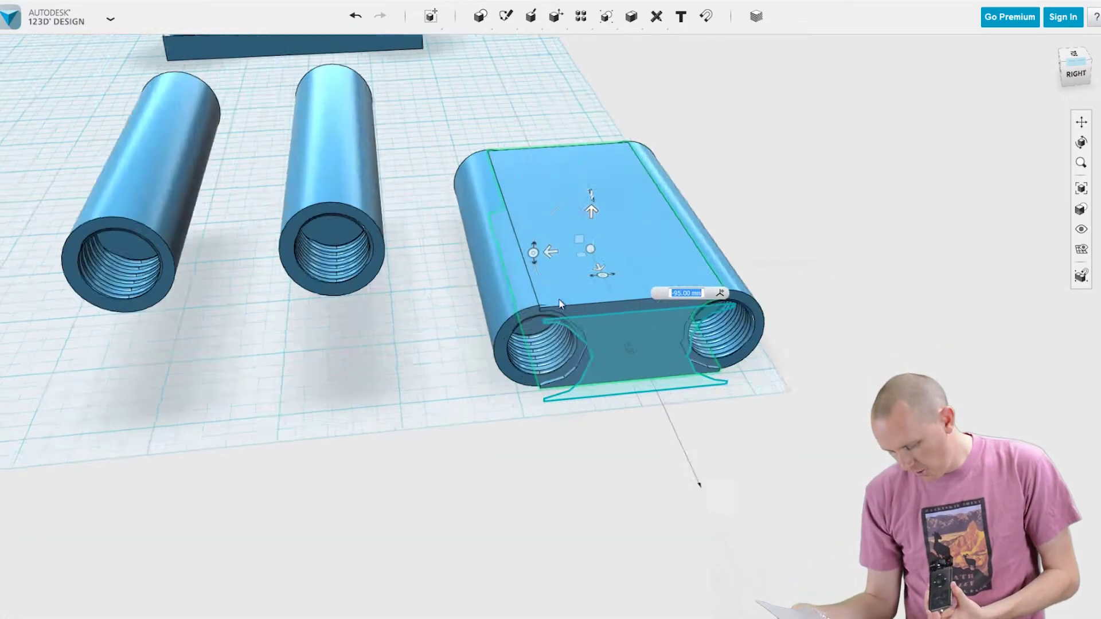
scroll(561, 304, up, 5)
drag(622, 217, 622, 215)
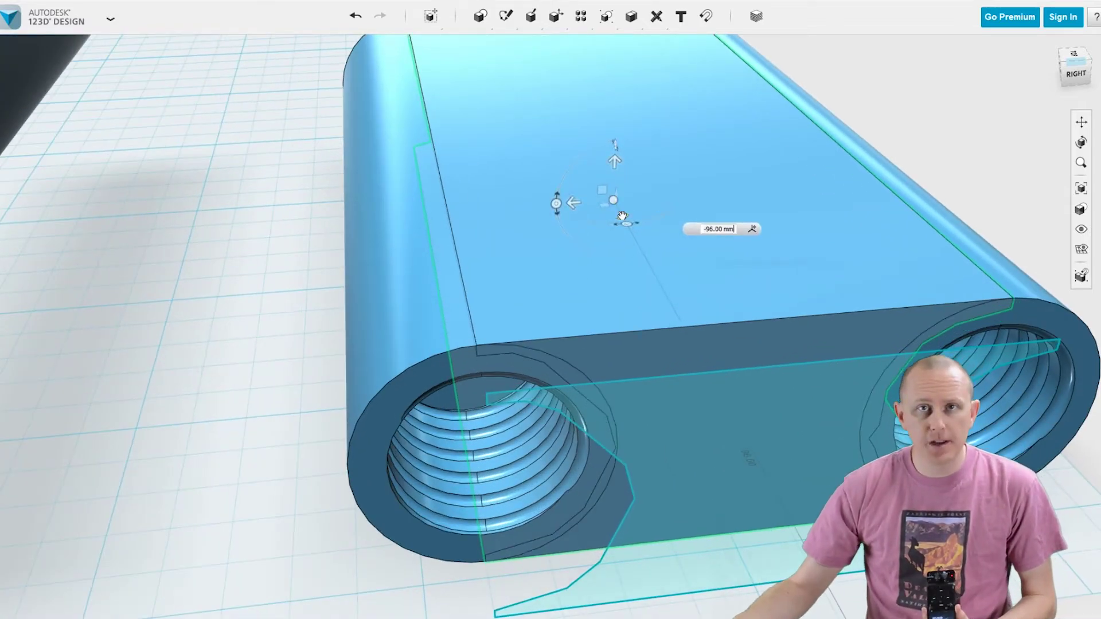
scroll(622, 215, down, 5)
click(904, 134)
scroll(902, 171, up, 5)
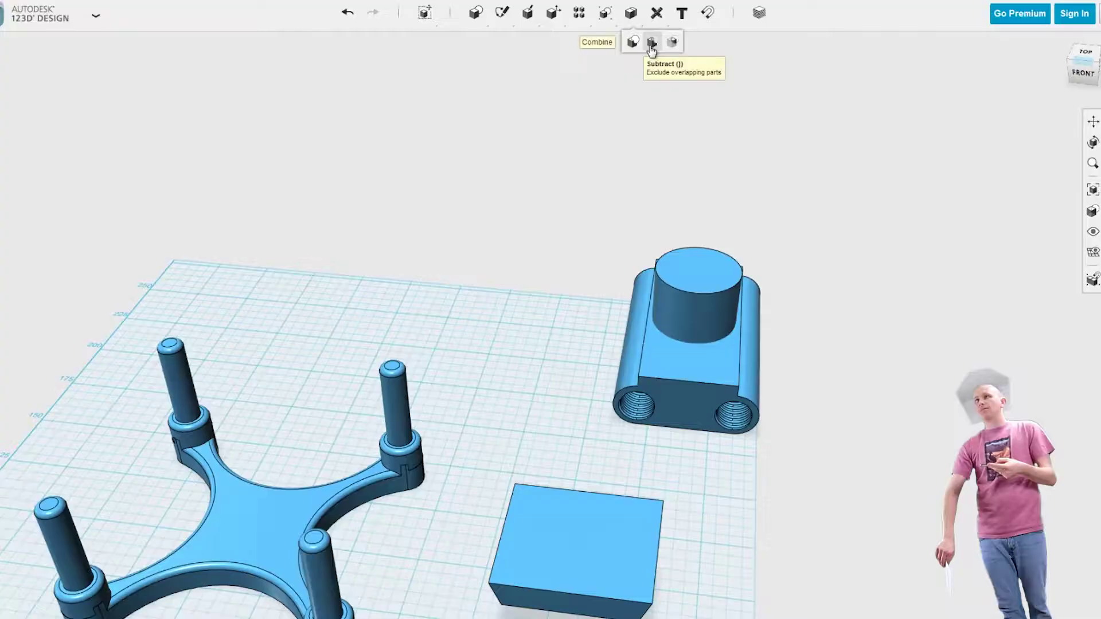
Try a Combine Subtract between the base and the cylinder, orbiting to inspect the base.
click(651, 51)
click(703, 305)
click(740, 355)
right_drag(786, 324, 569, 335)
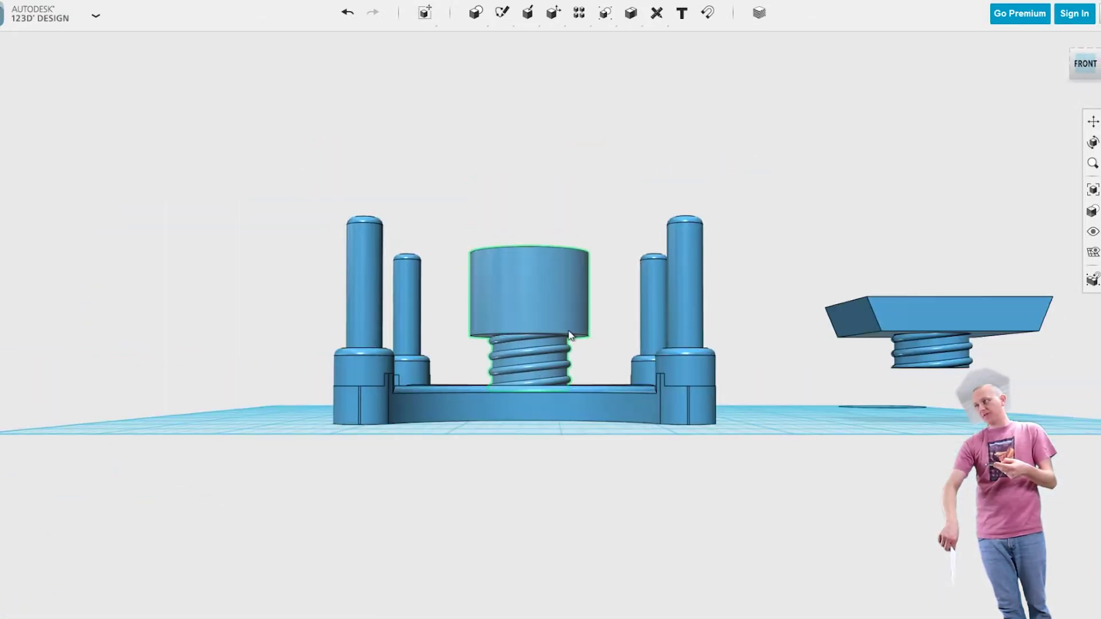
right_drag(476, 255, 629, 93)
Cancel the subtraction and drag the threaded cylinder out behind the base's posts.
mouse_move(631, 13)
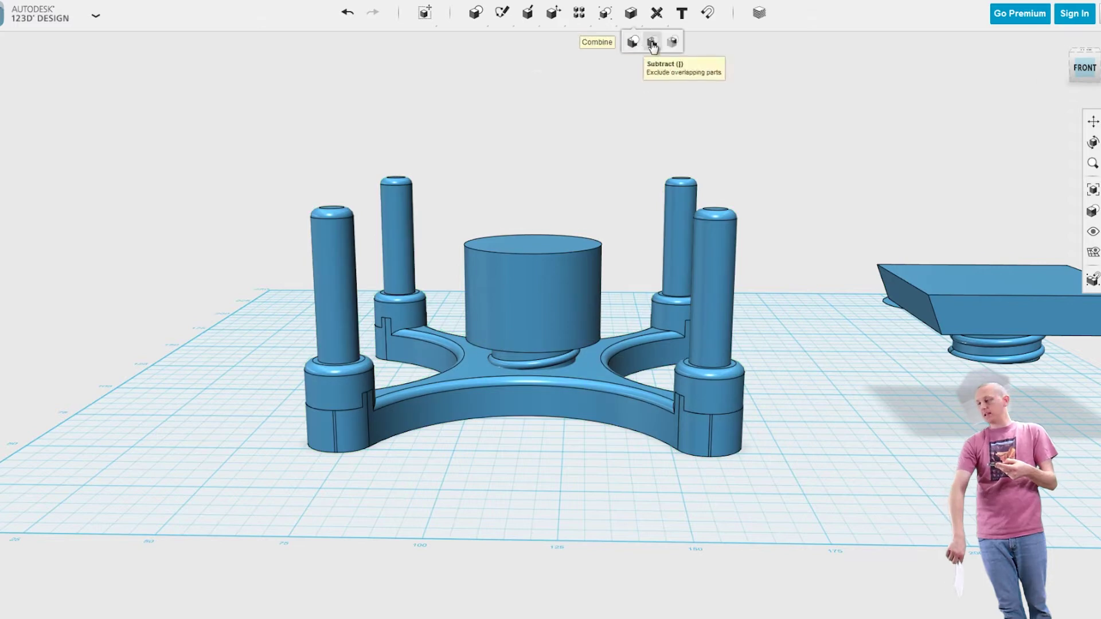
click(651, 43)
key(Escape)
click(571, 247)
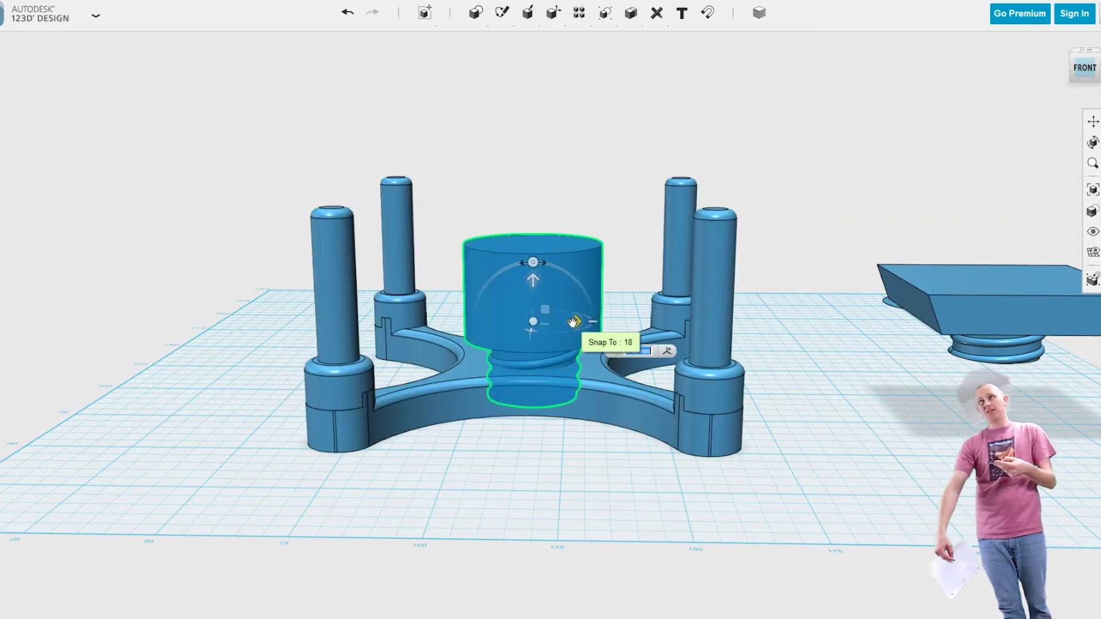
mouse_move(572, 322)
mouse_down()
mouse_move(833, 332)
mouse_move(565, 315)
mouse_up()
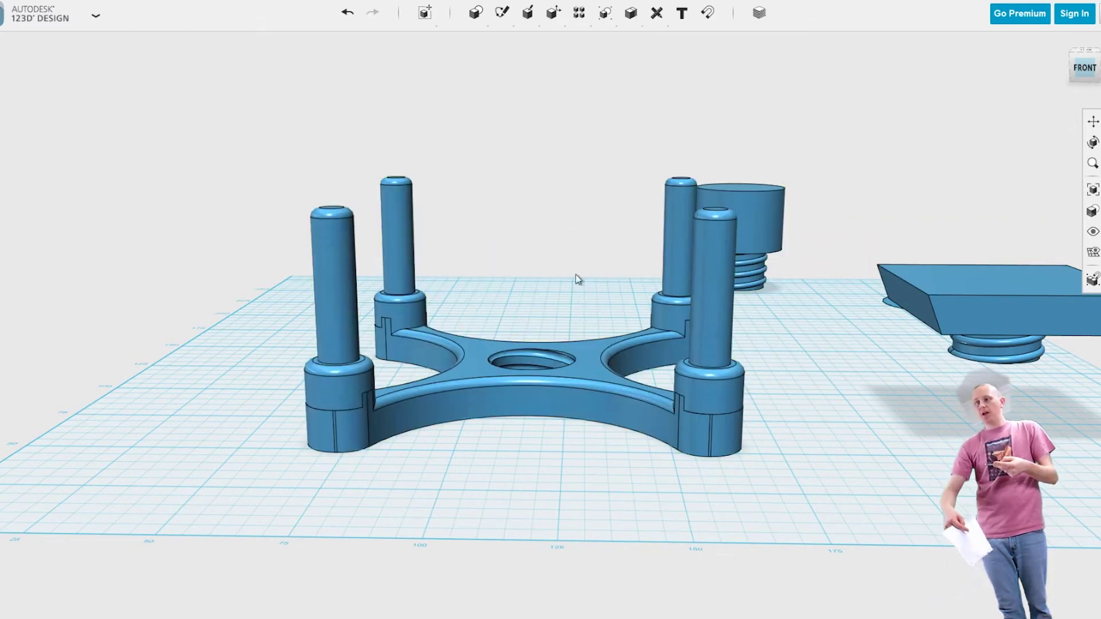
right_drag(576, 306, 677, 261)
scroll(677, 261, down, 5)
scroll(482, 255, up, 10)
scroll(482, 255, down, 2)
Undo the move, reselect the cylinder in the base, and bring up its Move controls with Ctrl+T.
key(ctrl+z)
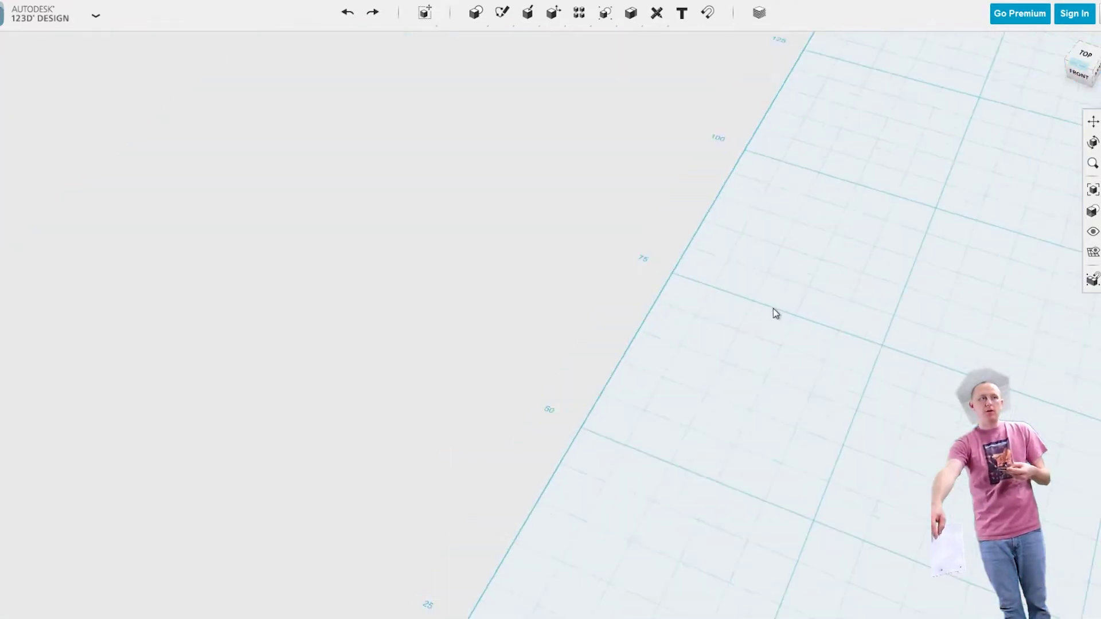
scroll(425, 424, up, 3)
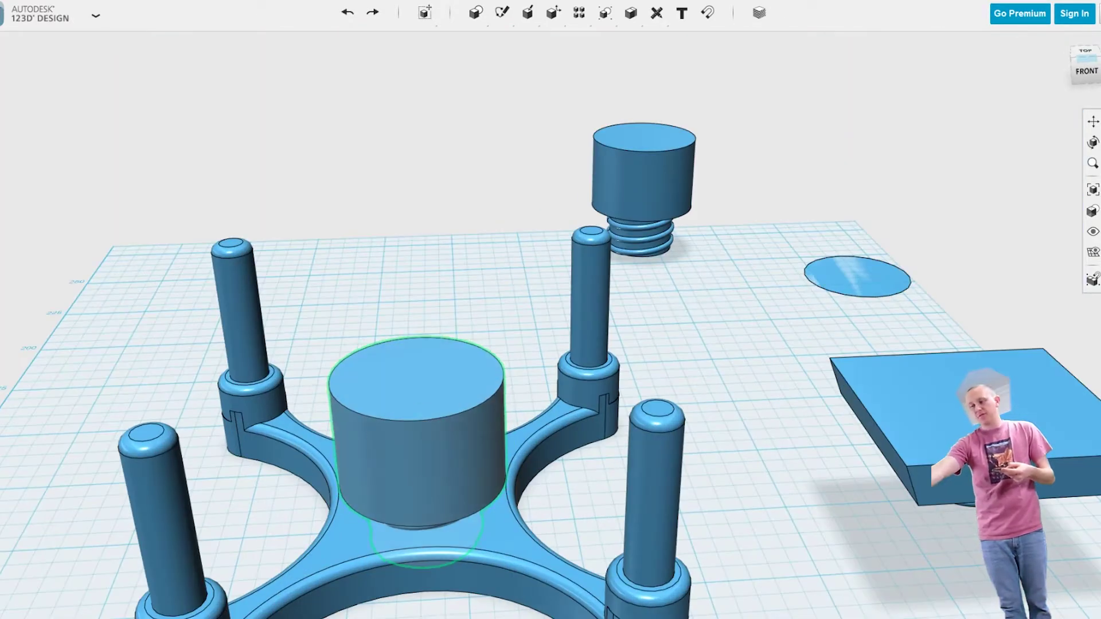
click(538, 501)
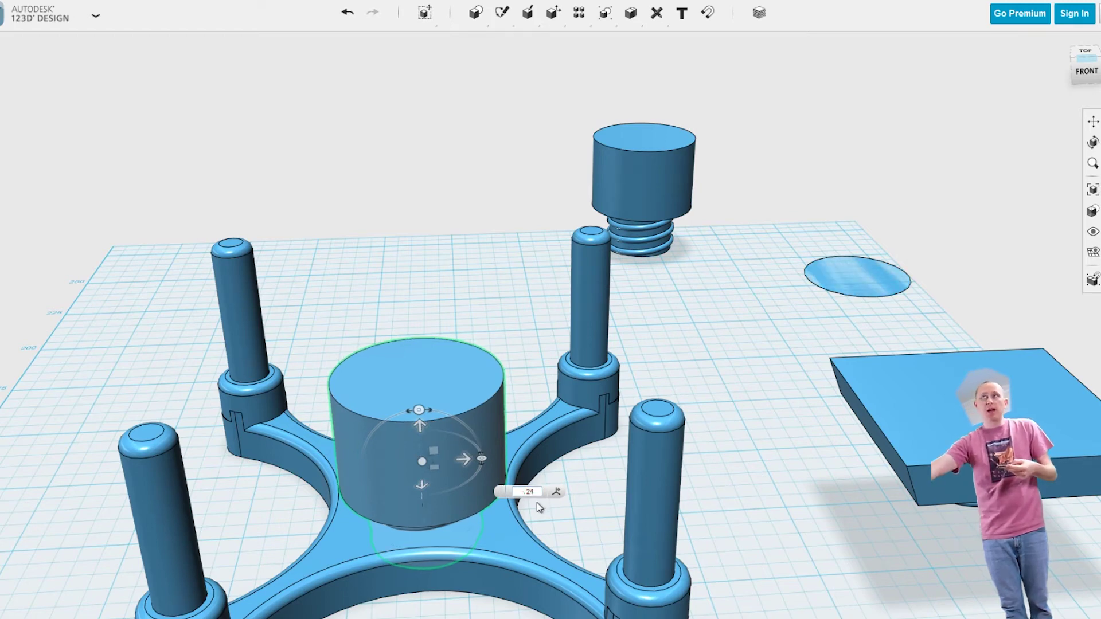
right_drag(783, 543, 425, 423)
key(ctrl+t)
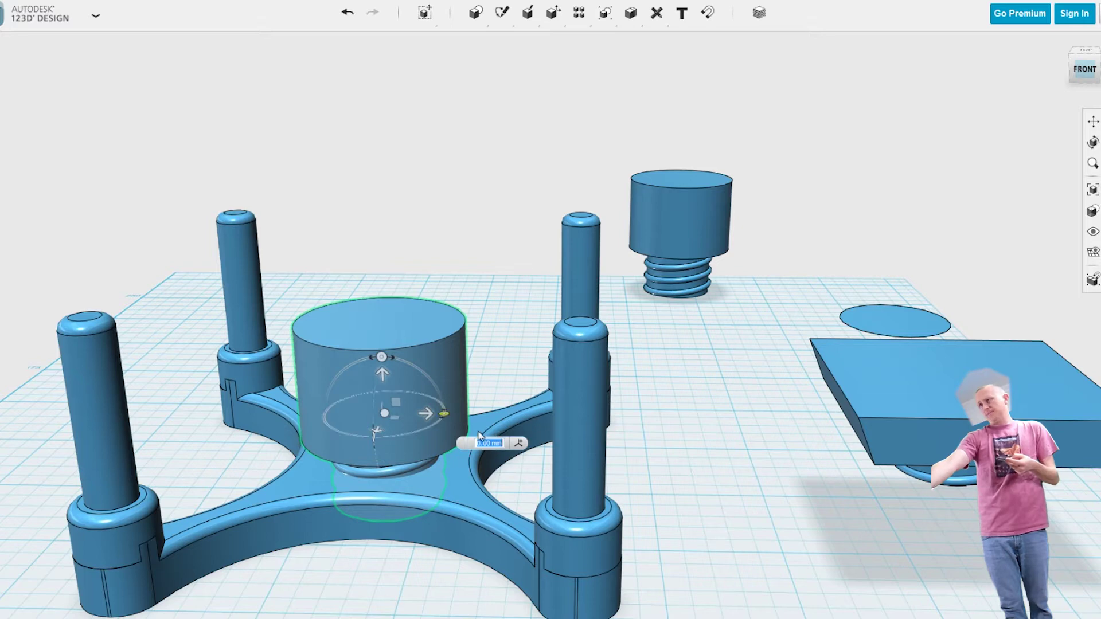
right_drag(483, 459, 505, 436)
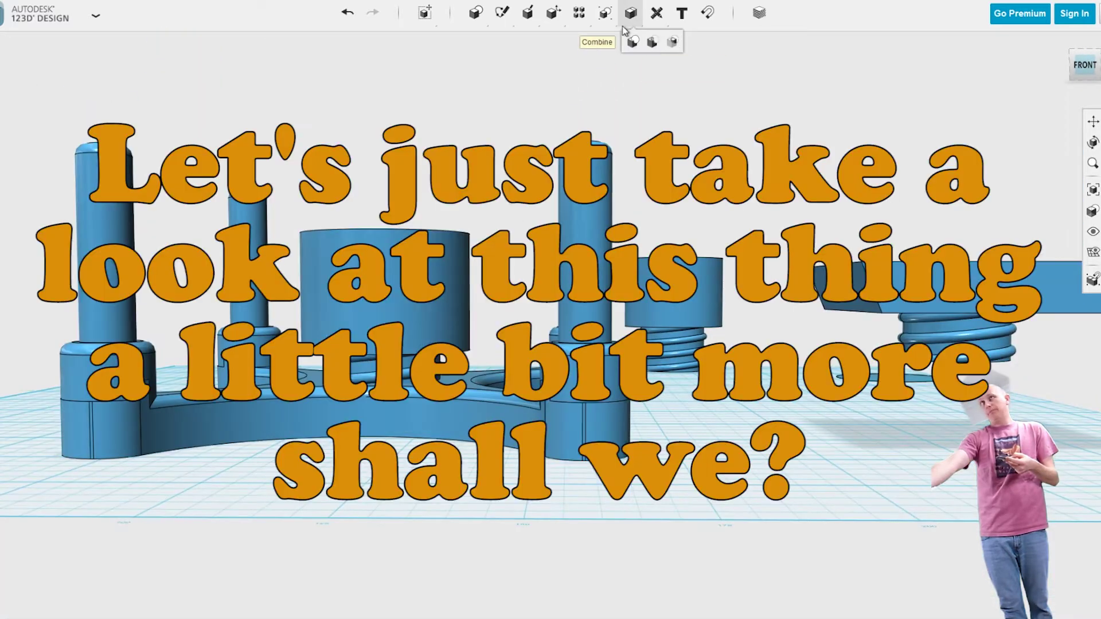
click(633, 41)
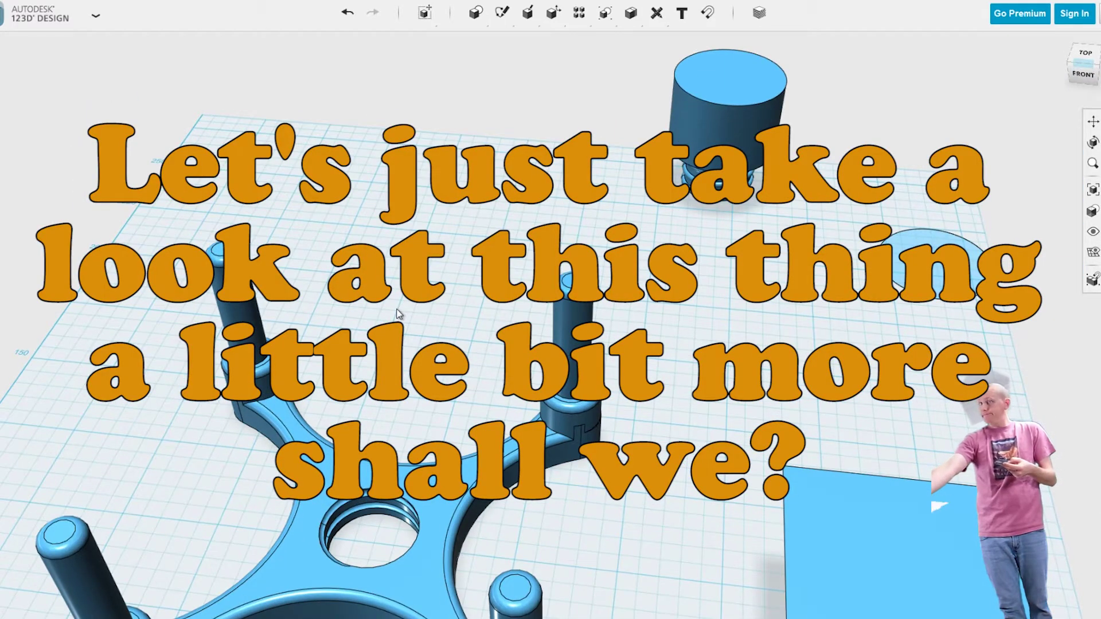